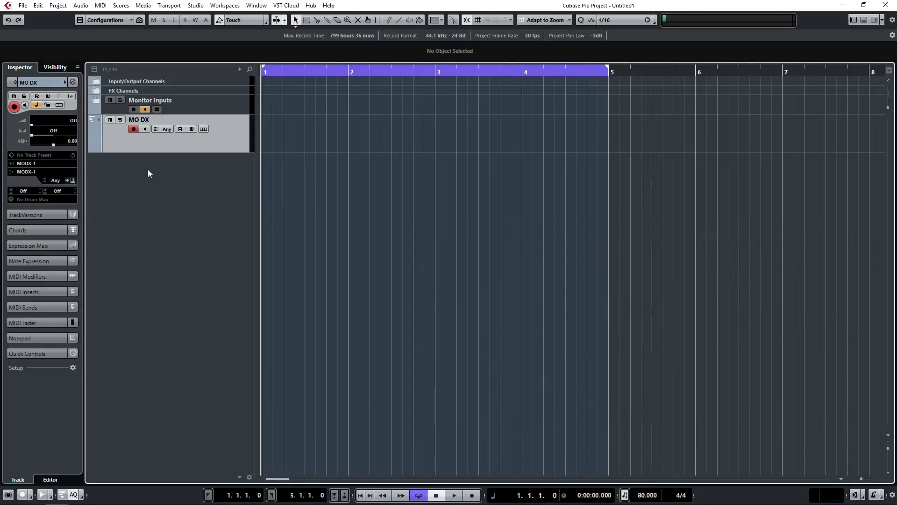
In Project Synchronization Setup, send MIDI clock to the MODX-1, MODX-2 and MODX-3 ports
{"action": "left_click", "coordinate": [169, 6]}
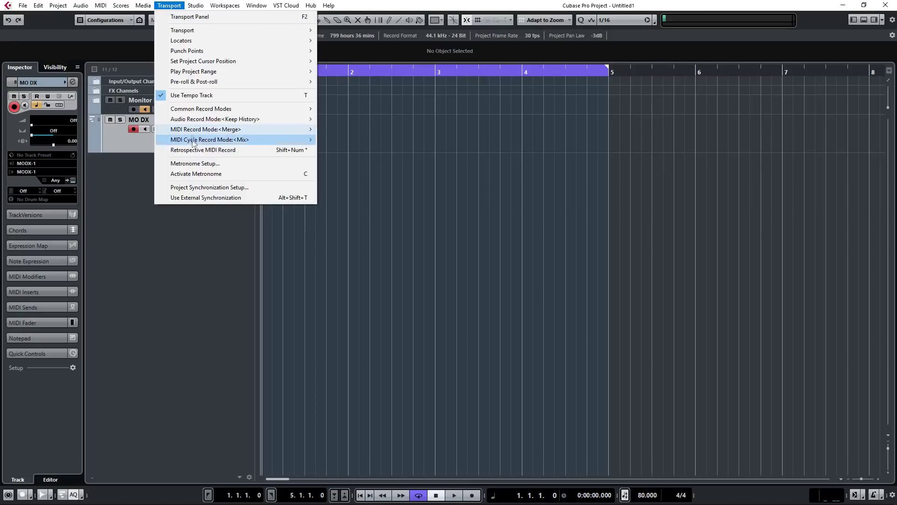
{"action": "left_click", "coordinate": [201, 187]}
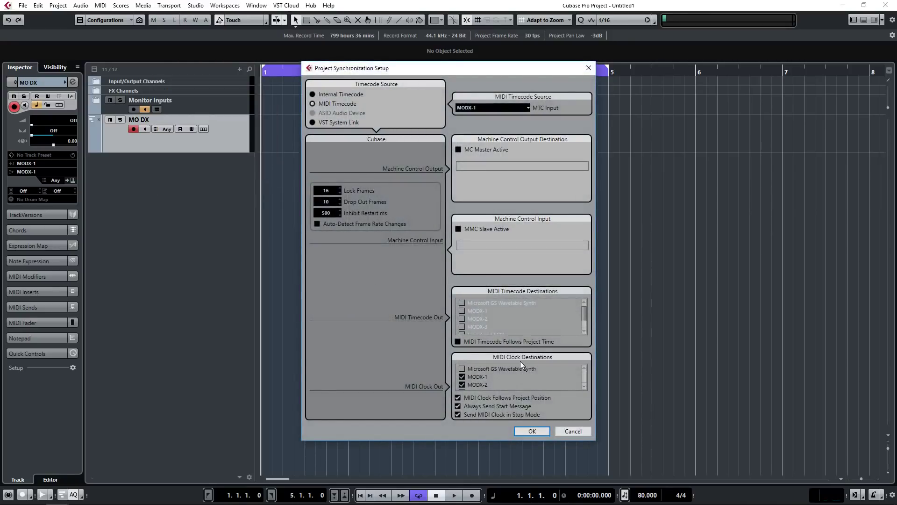
{"action": "left_click", "coordinate": [585, 386]}
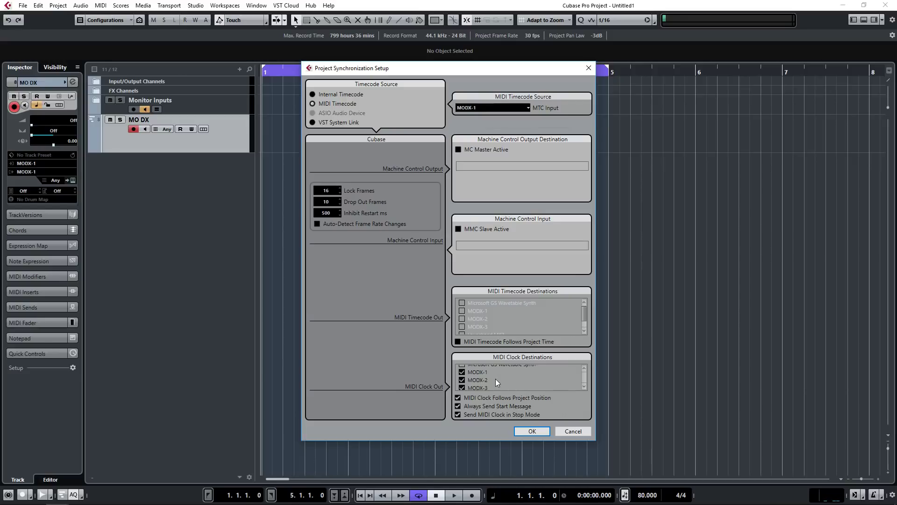
Accept the sync settings and enter 100 in the Transport bar tempo field
{"action": "left_click", "coordinate": [534, 430]}
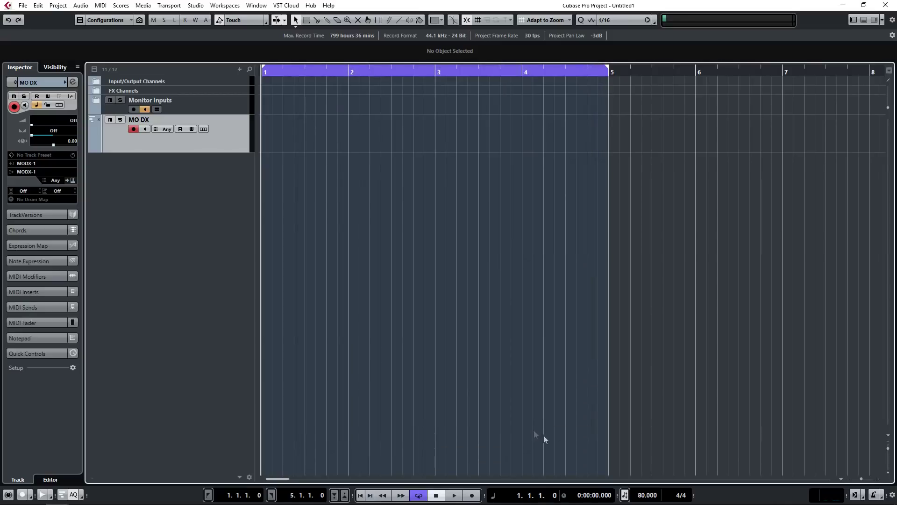
{"action": "double_click", "coordinate": [647, 495]}
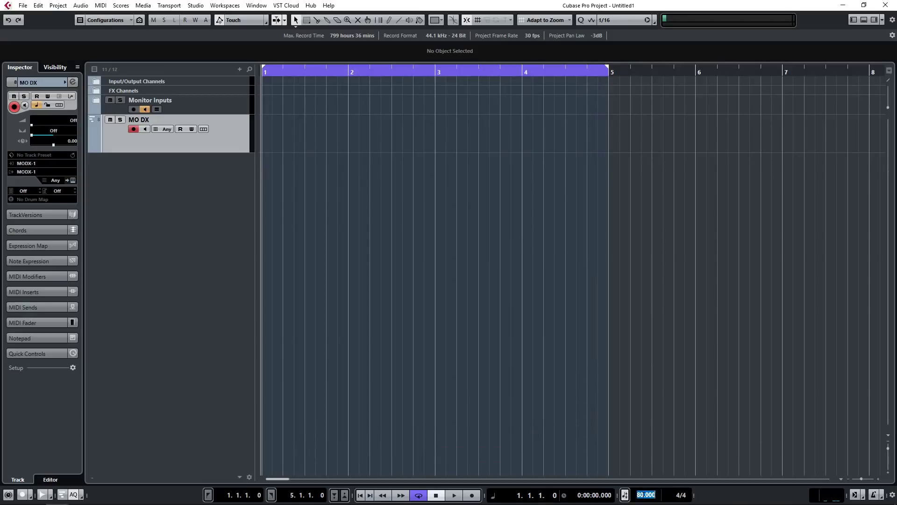
{"action": "type", "text": "100"}
{"action": "key", "text": "Return"}
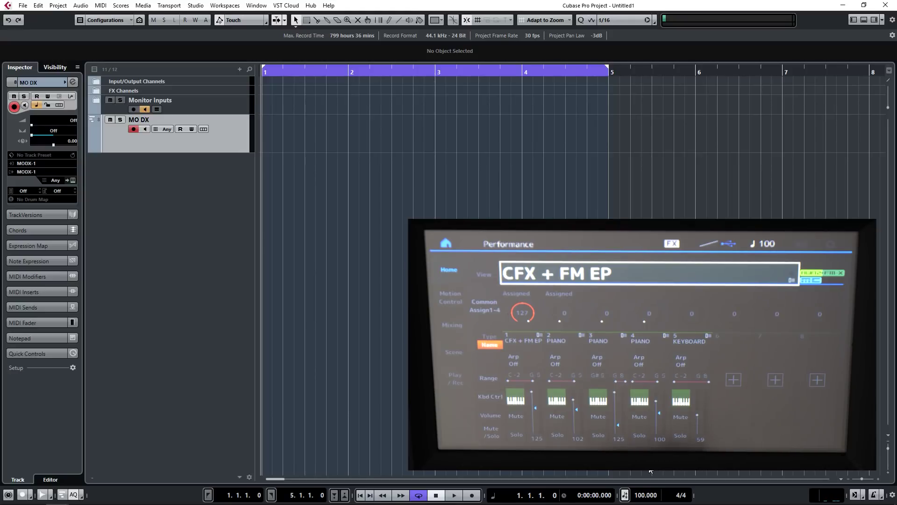
Enter 80 in the Transport bar tempo field
{"action": "double_click", "coordinate": [646, 495]}
{"action": "type", "text": "80"}
{"action": "key", "text": "Return"}
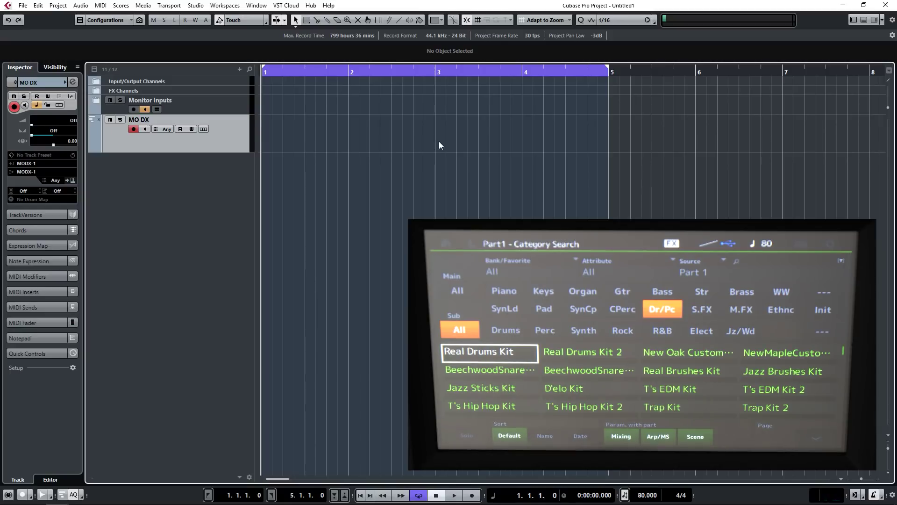
{"action": "key", "text": "KP_Multiply"}
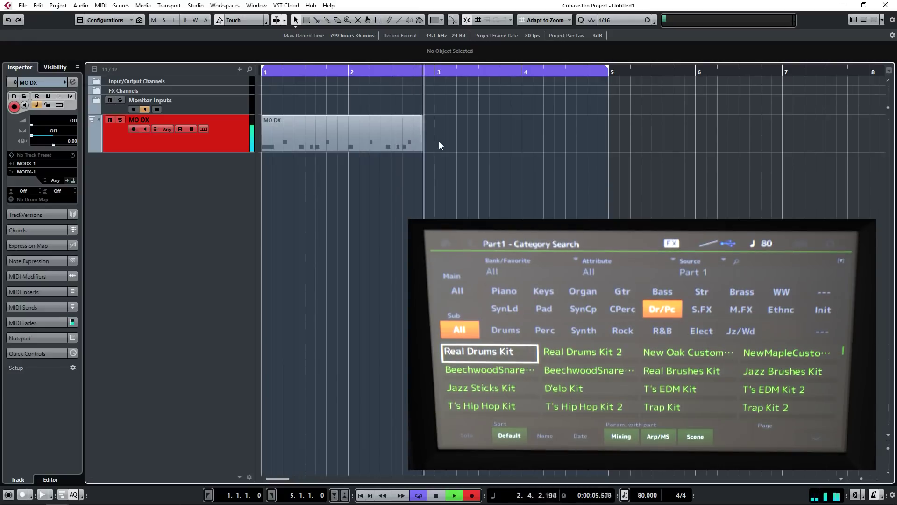
{"action": "key", "text": "space"}
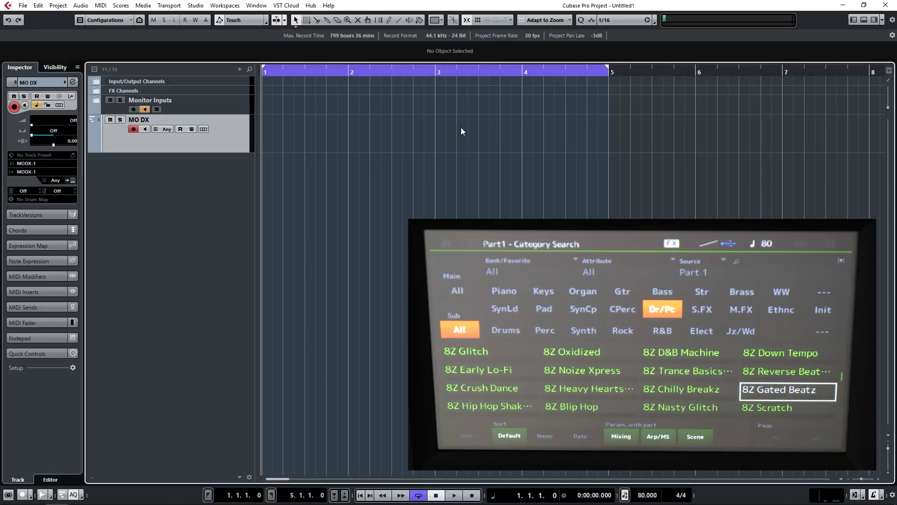
Record a four-bar MODX drum pattern onto the MO DX track, then play it back
{"action": "key", "text": "KP_Multiply"}
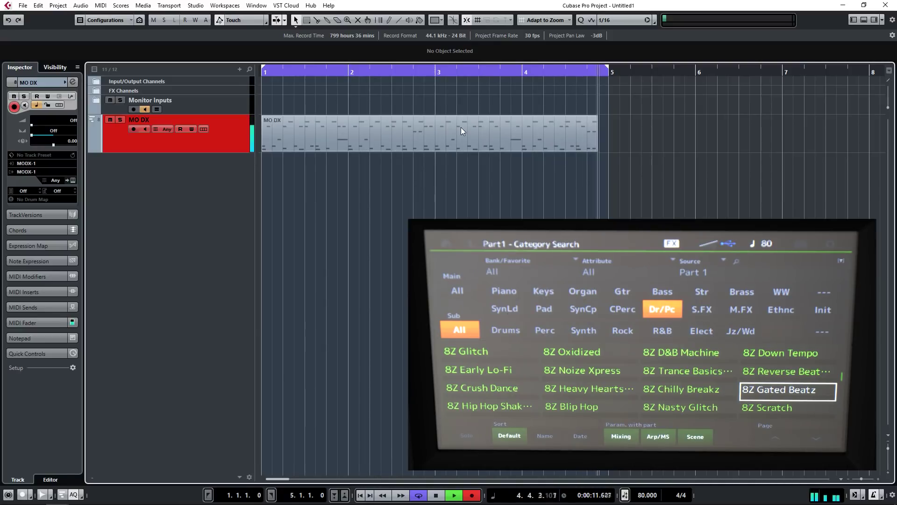
{"action": "key", "text": "space"}
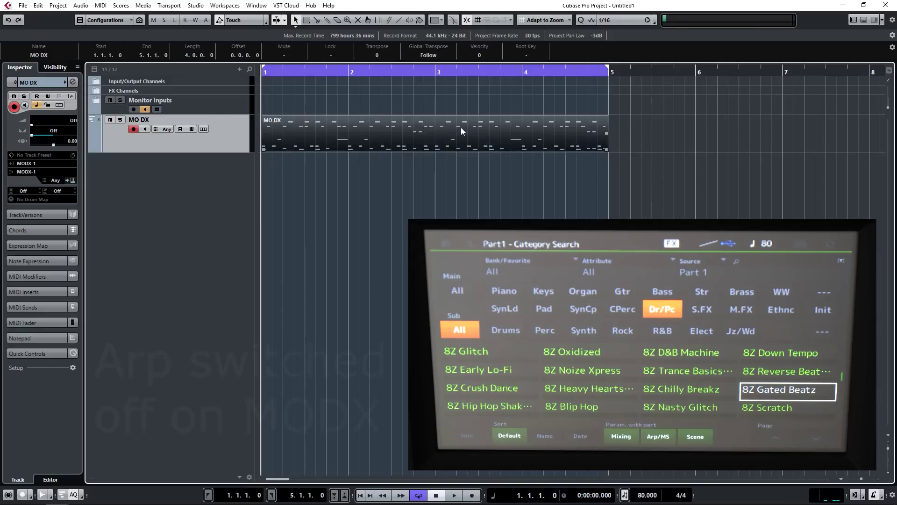
{"action": "key", "text": "space"}
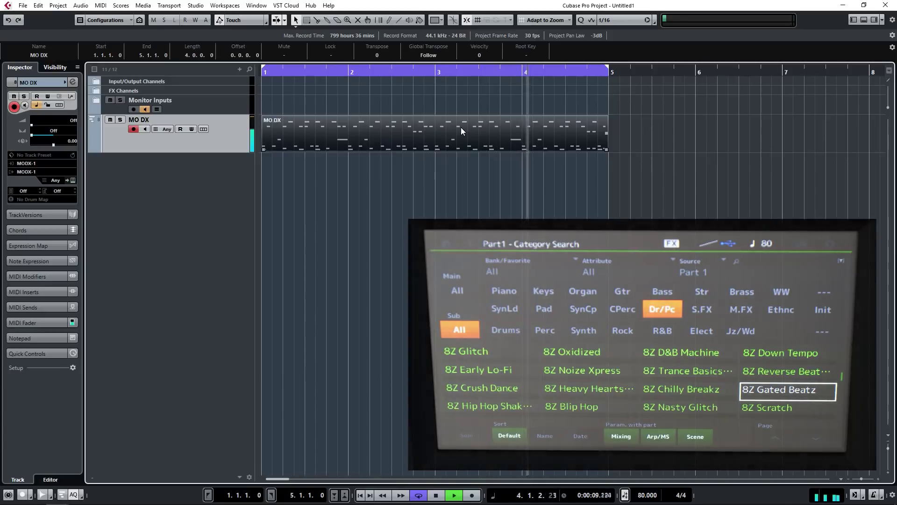
{"action": "key", "text": "space"}
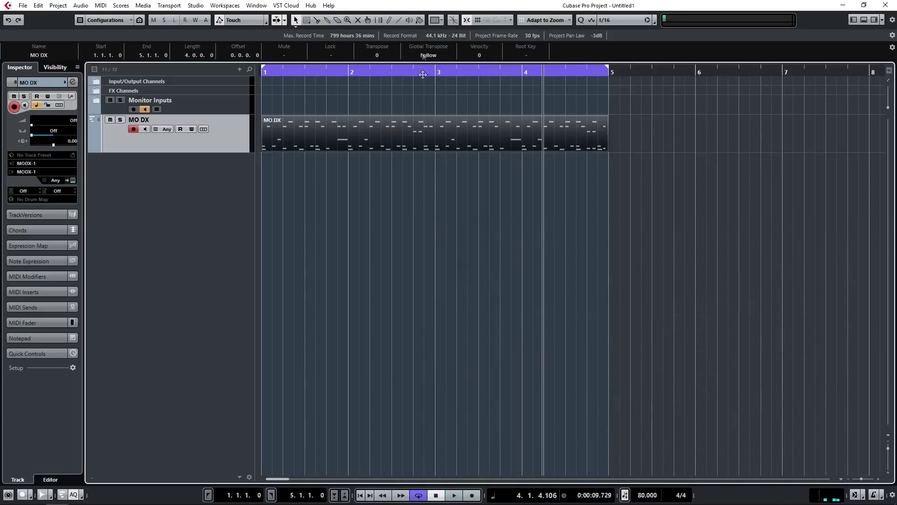
{"action": "double_click", "coordinate": [452, 127]}
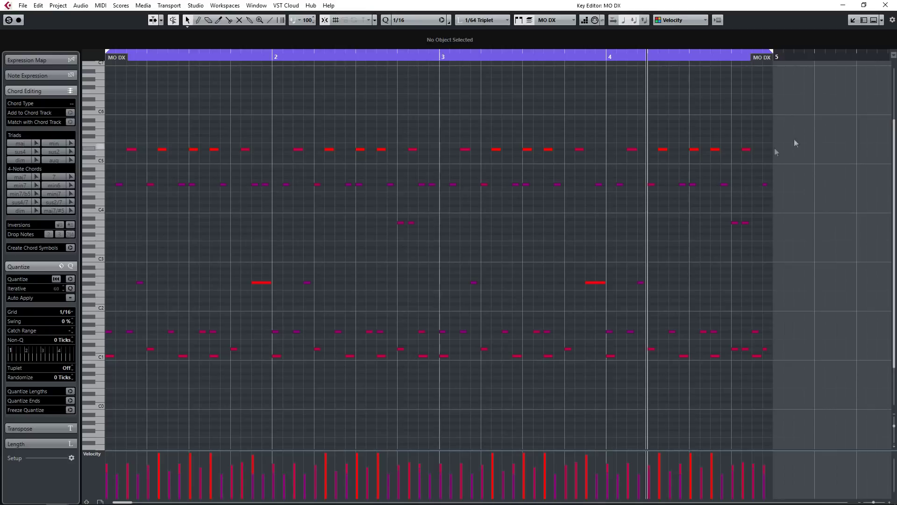
{"action": "left_click", "coordinate": [886, 5]}
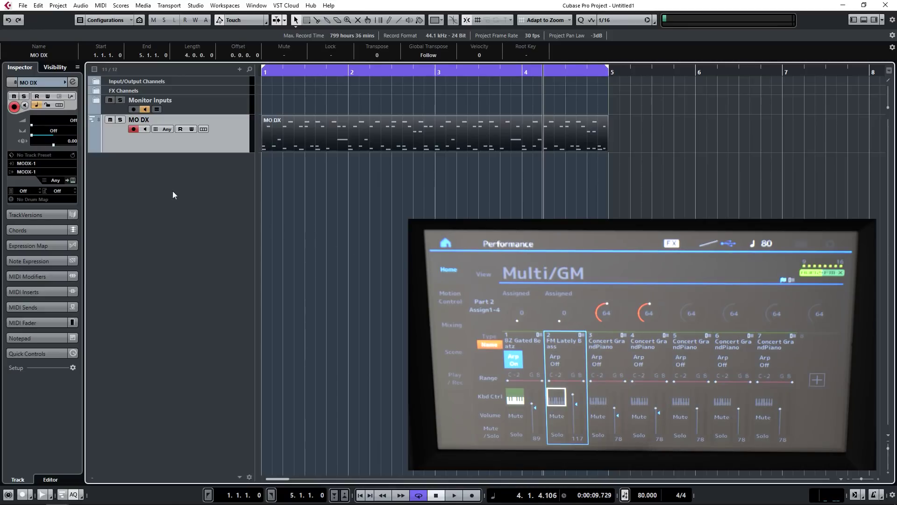
Add a MIDI 01 track below MO DX and record bass notes into it from bar 1
{"action": "double_click", "coordinate": [161, 180]}
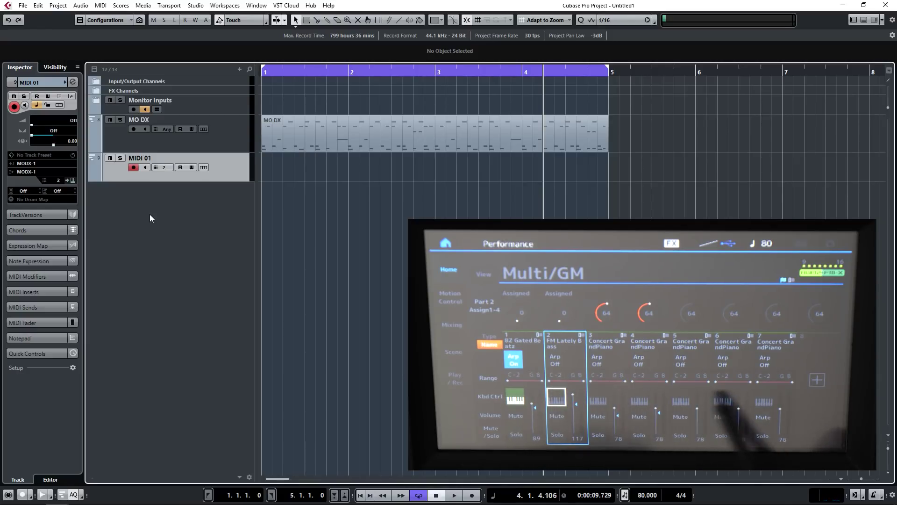
{"action": "key", "text": "Home"}
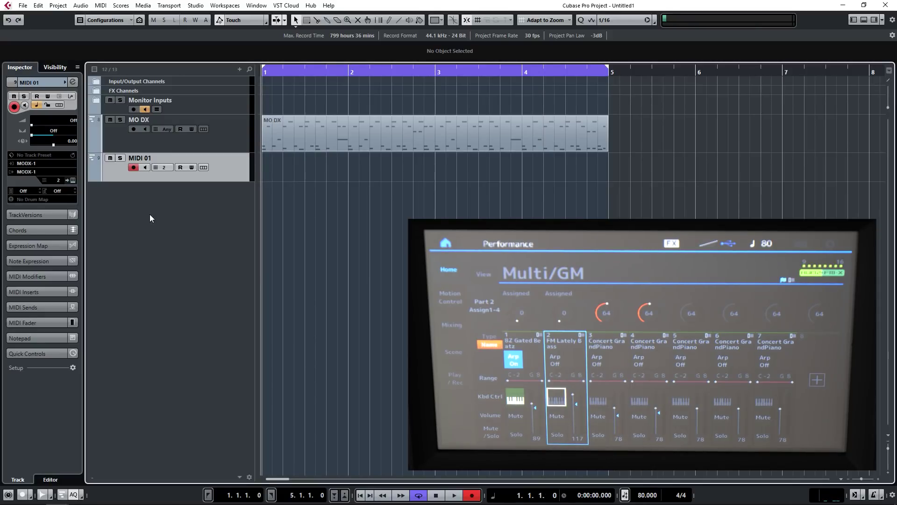
{"action": "key", "text": "KP_Multiply"}
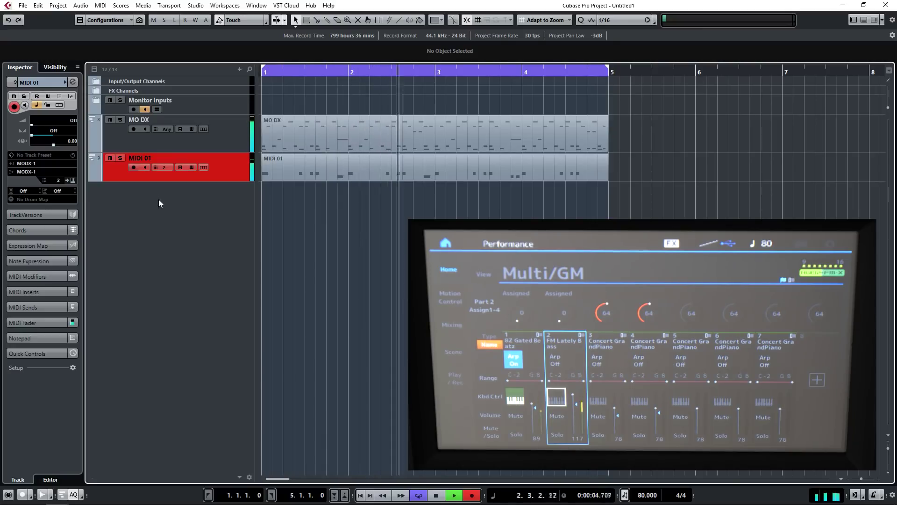
Add a MIDI 02 track below MIDI 01 and stop the running recording
{"action": "double_click", "coordinate": [158, 199]}
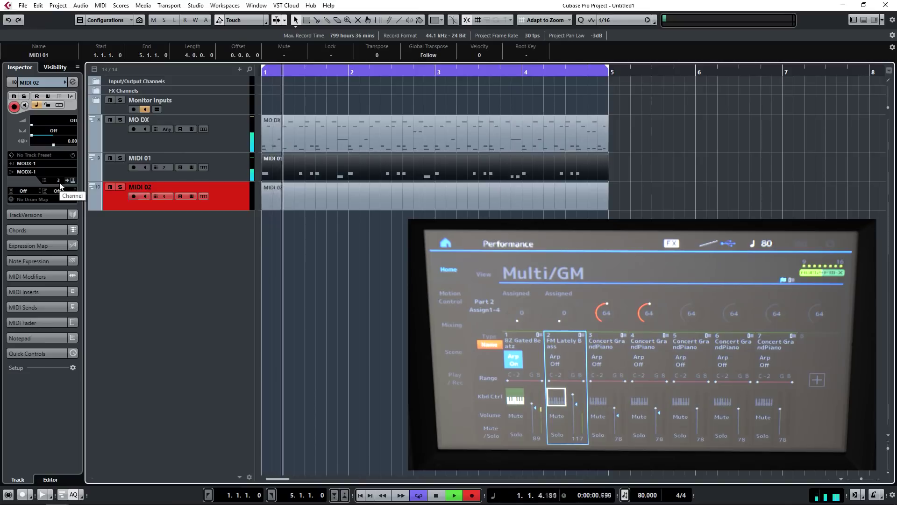
{"action": "key", "text": "space"}
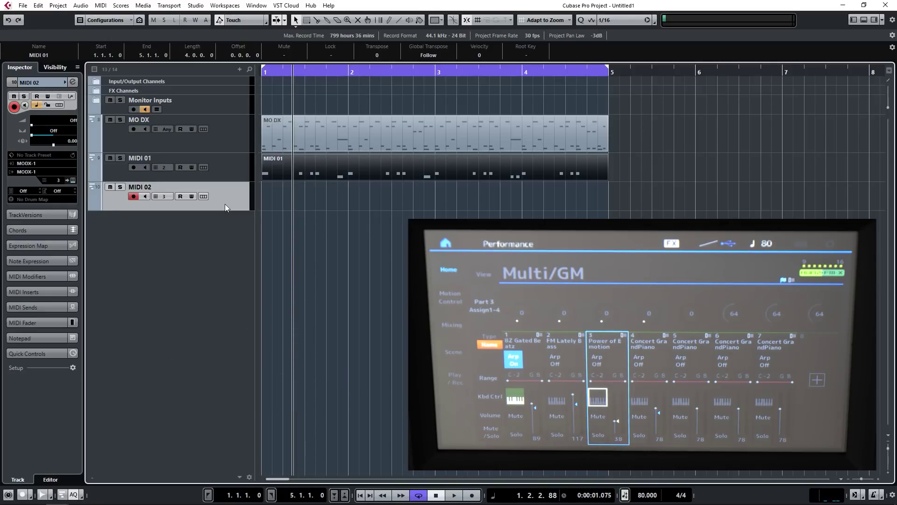
From the project start, record chords into MIDI 02, then punch out and stop
{"action": "key", "text": "Home"}
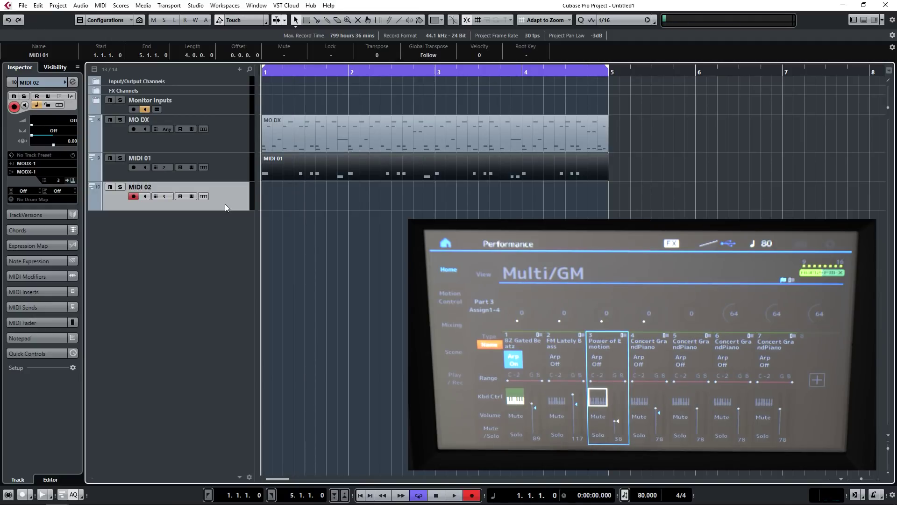
{"action": "key", "text": "KP_Multiply"}
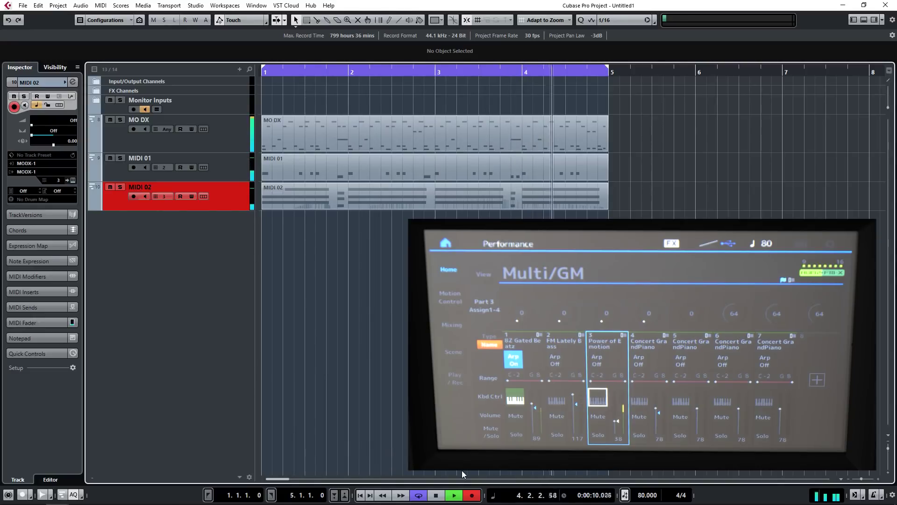
{"action": "left_click", "coordinate": [471, 496]}
{"action": "left_click", "coordinate": [472, 495]}
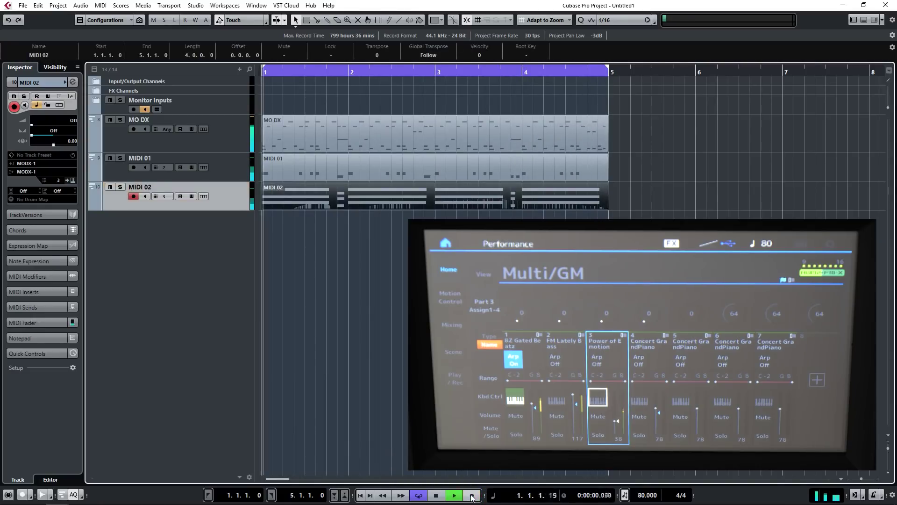
{"action": "left_click", "coordinate": [439, 496]}
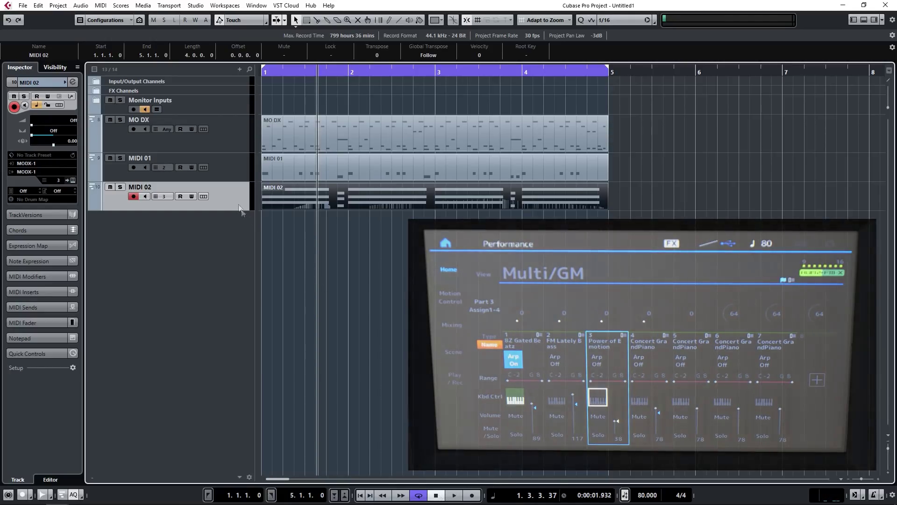
{"action": "double_click", "coordinate": [358, 196]}
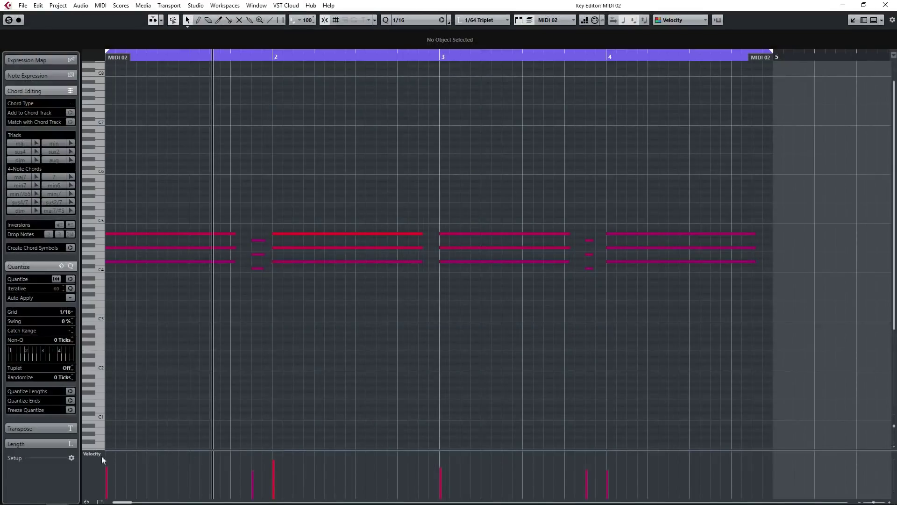
{"action": "left_click", "coordinate": [99, 454]}
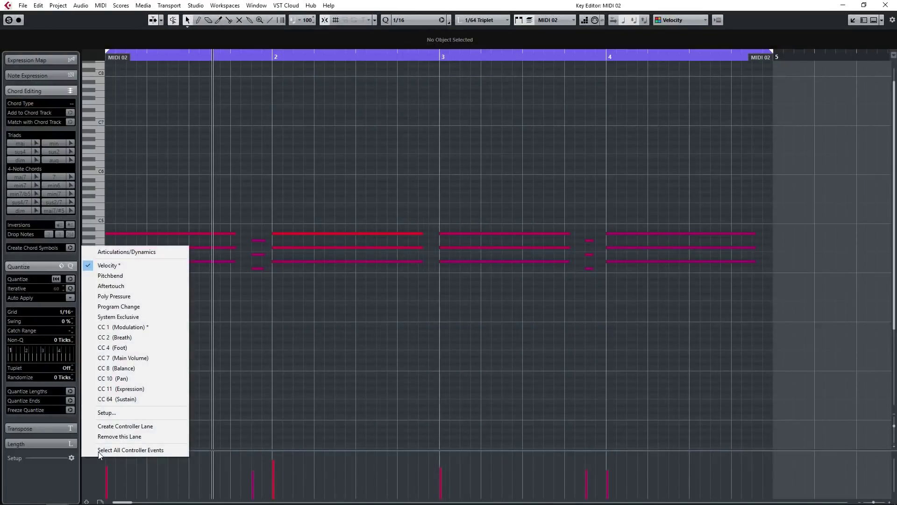
{"action": "left_click", "coordinate": [133, 328]}
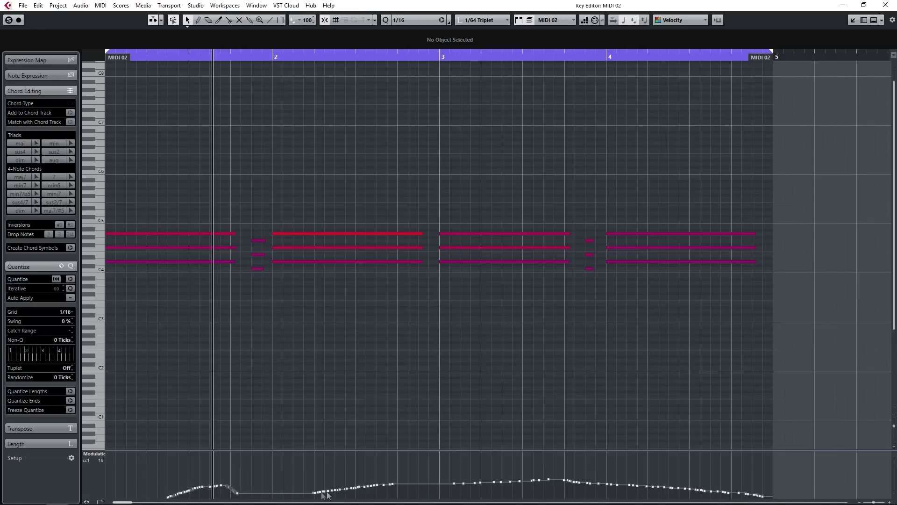
{"action": "left_click", "coordinate": [889, 6]}
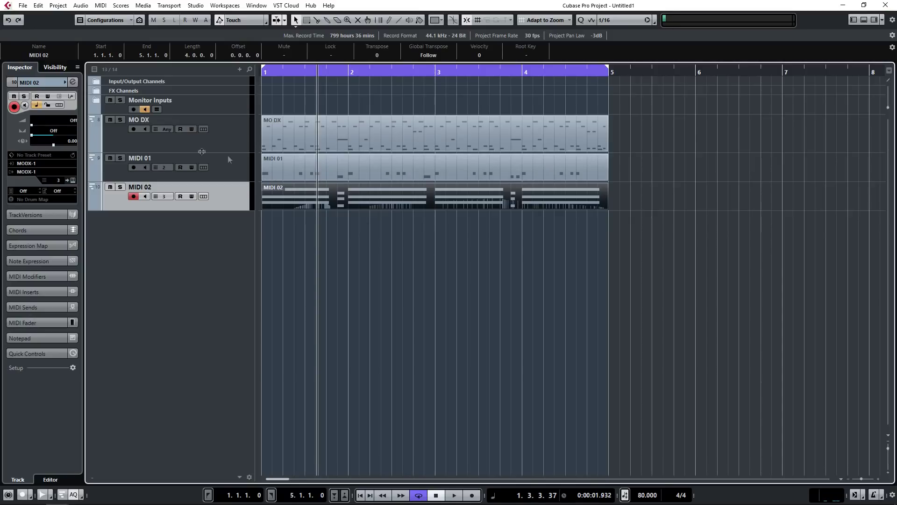
Rename track MIDI 01 to 'Bass' and track MIDI 02 to 'Pad'
{"action": "double_click", "coordinate": [145, 159]}
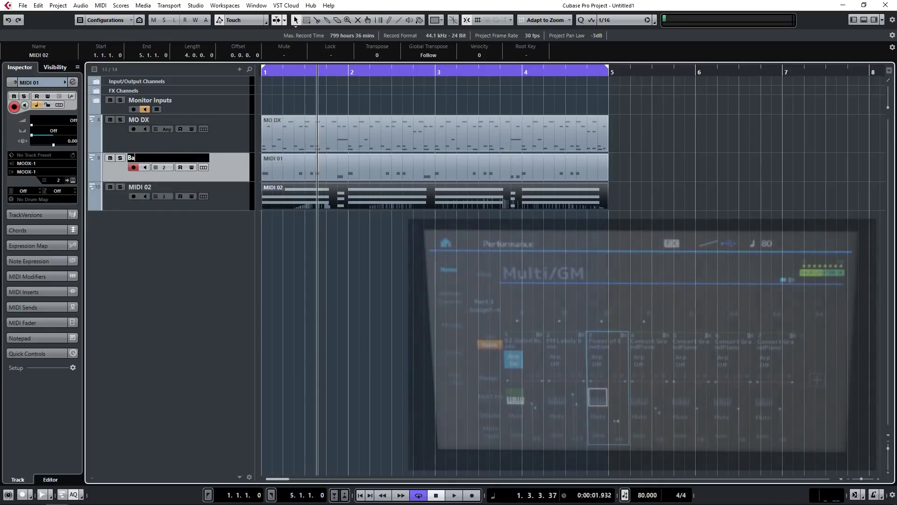
{"action": "type", "text": "Bass"}
{"action": "key", "text": "Return"}
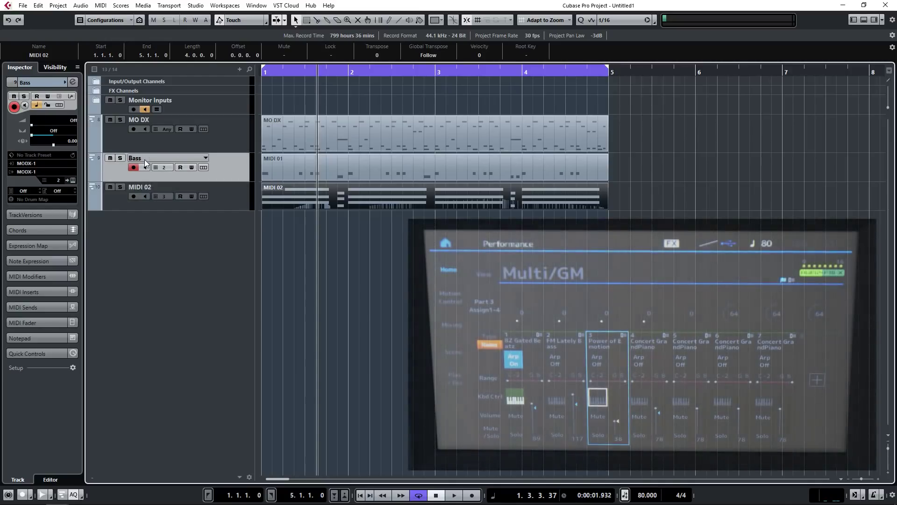
{"action": "double_click", "coordinate": [155, 186]}
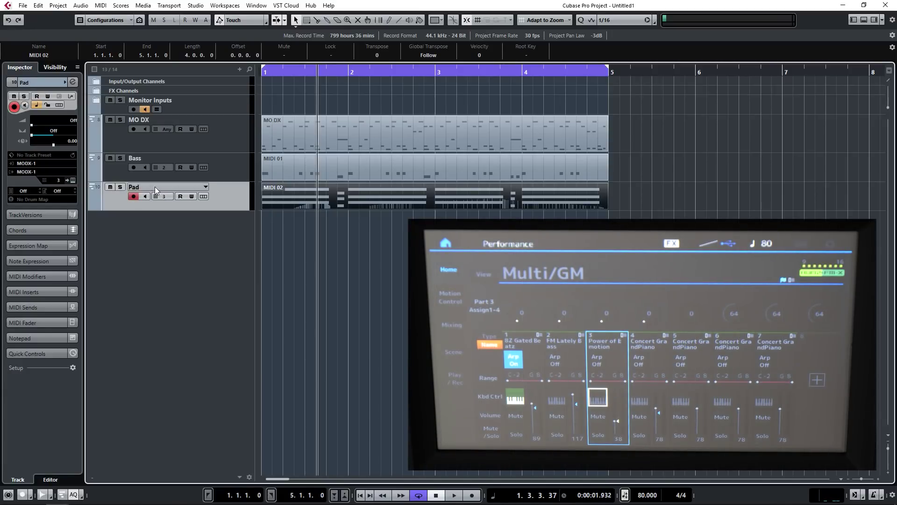
{"action": "key", "text": "Return"}
Add a new MIDI track below the Pad track for the MODX's part 4
{"action": "double_click", "coordinate": [152, 231]}
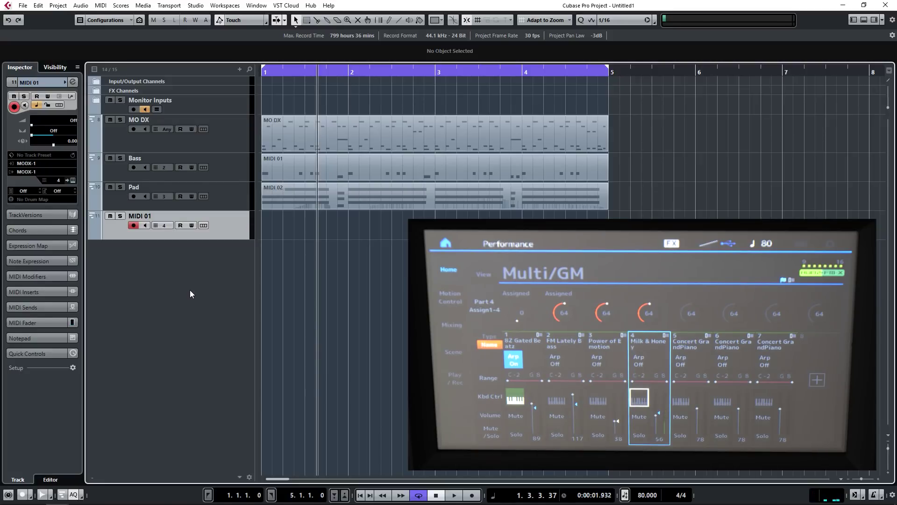
Play drums, bass and pad from bar 1 and record the Milk & Honey lead into MIDI 01
{"action": "key", "text": "Home"}
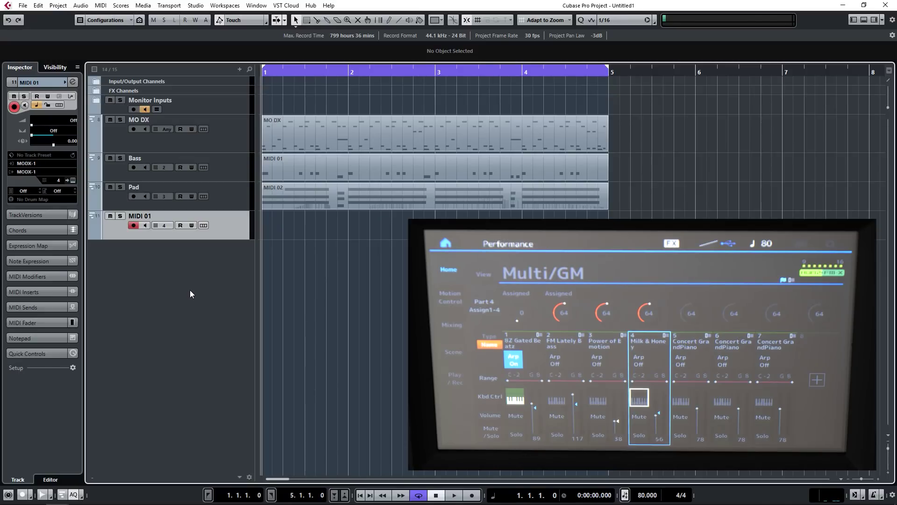
{"action": "key", "text": "space"}
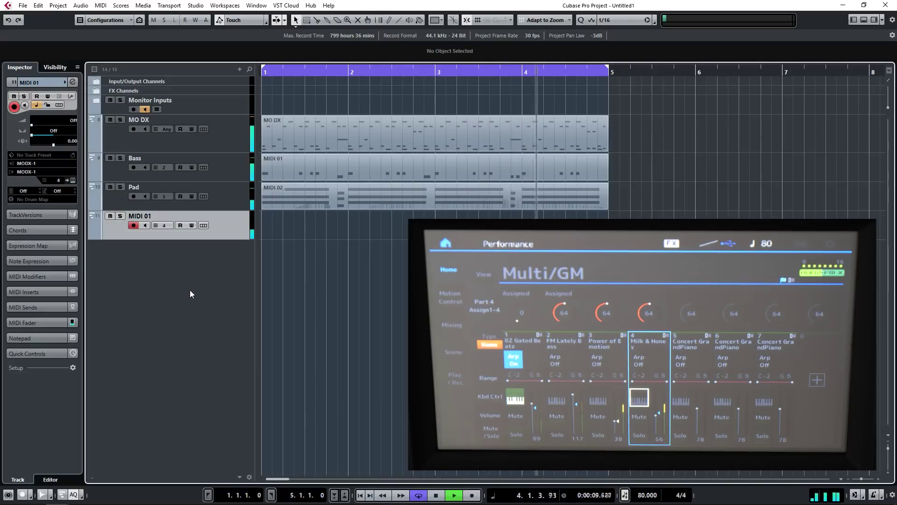
{"action": "key", "text": "KP_Multiply"}
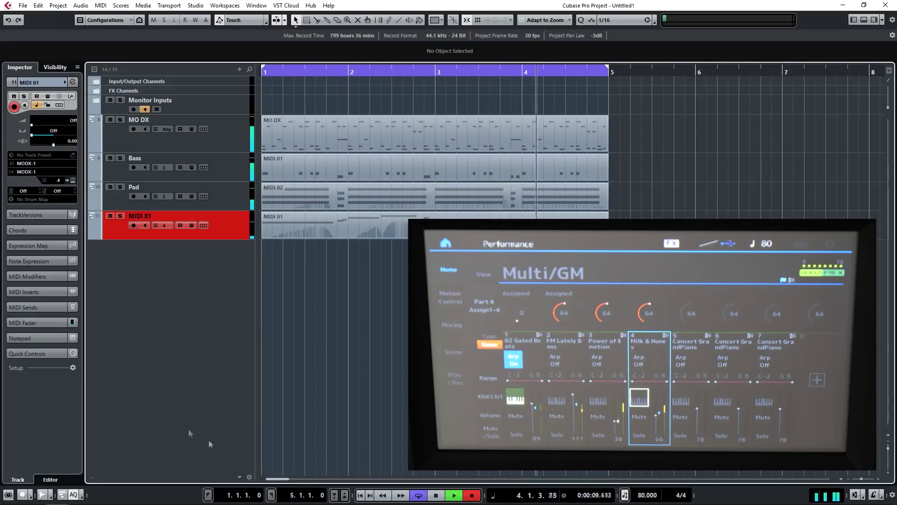
End the lead take recording on MIDI 01 and stop the transport
{"action": "left_click", "coordinate": [475, 497]}
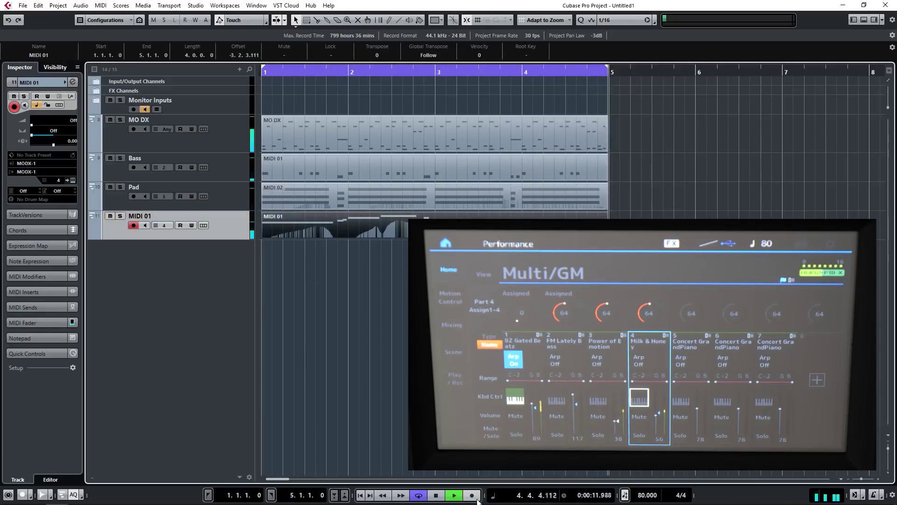
{"action": "left_click", "coordinate": [441, 499]}
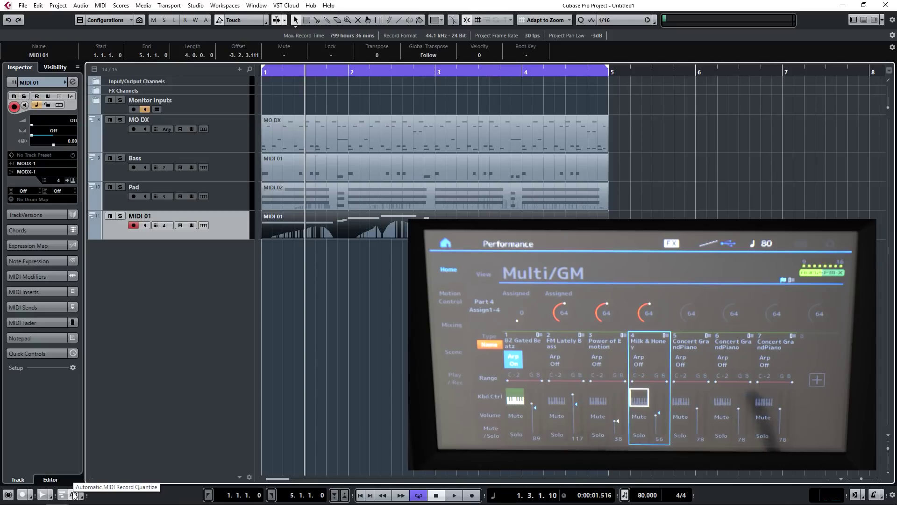
Mute the Bass, Pad and MIDI 01 tracks and rename MIDI 01 to Lead
{"action": "left_click", "coordinate": [140, 140]}
{"action": "left_click_drag", "start_coordinate": [111, 158], "coordinate": [111, 219]}
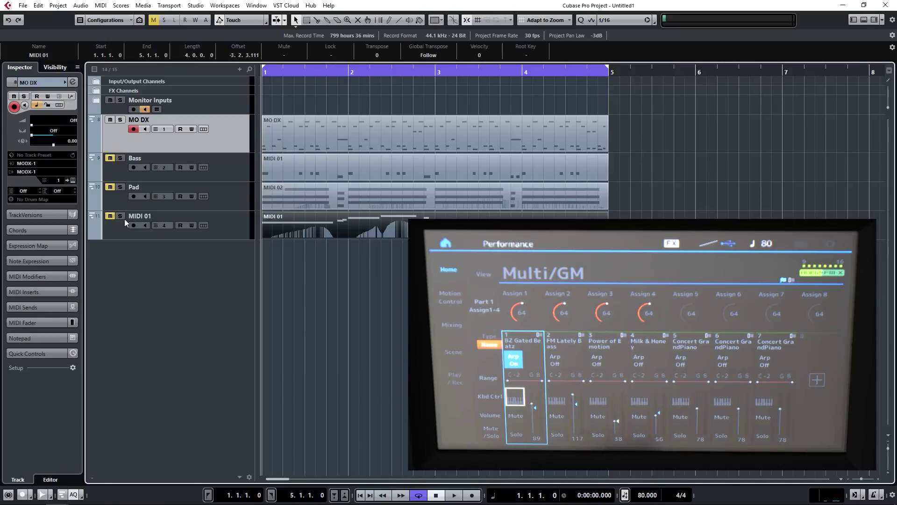
{"action": "double_click", "coordinate": [139, 216]}
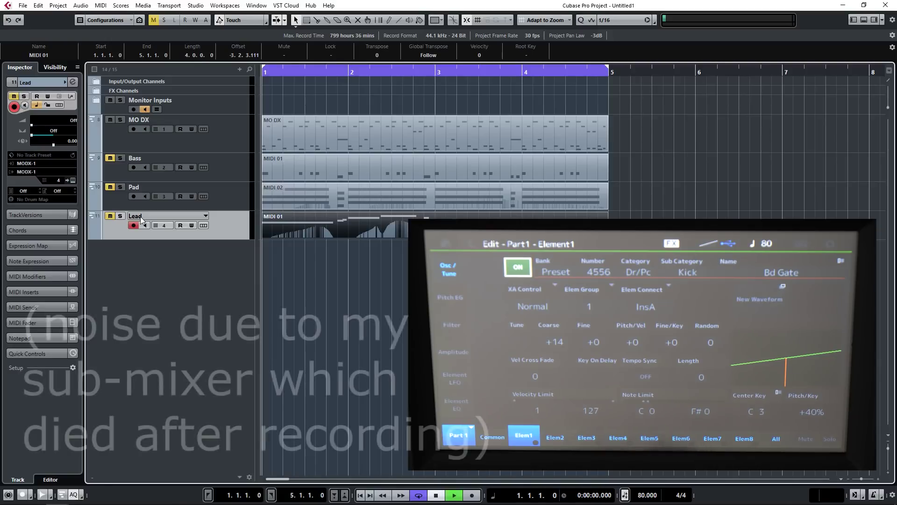
Start playback of the four-track arrangement
{"action": "key", "text": "space"}
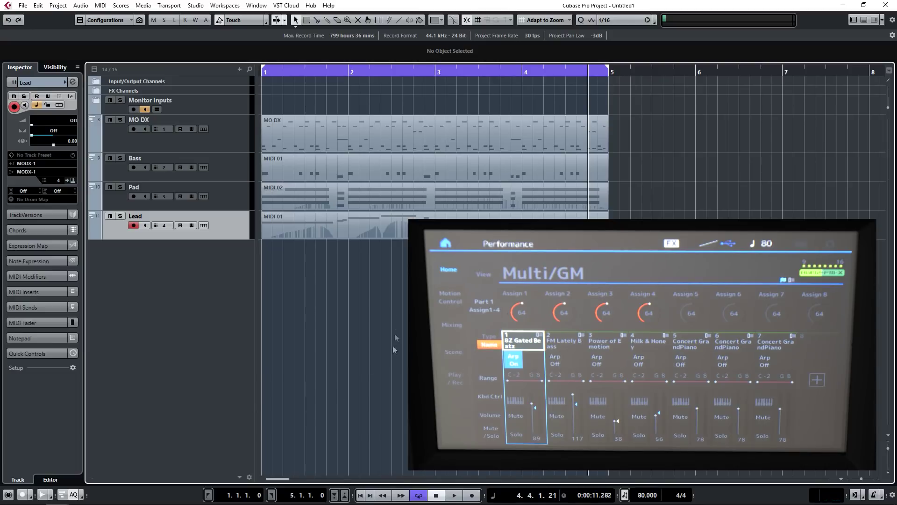
Delete the old Lead part, record a new four-bar take from bar 1, and replay it
{"action": "left_click", "coordinate": [347, 227]}
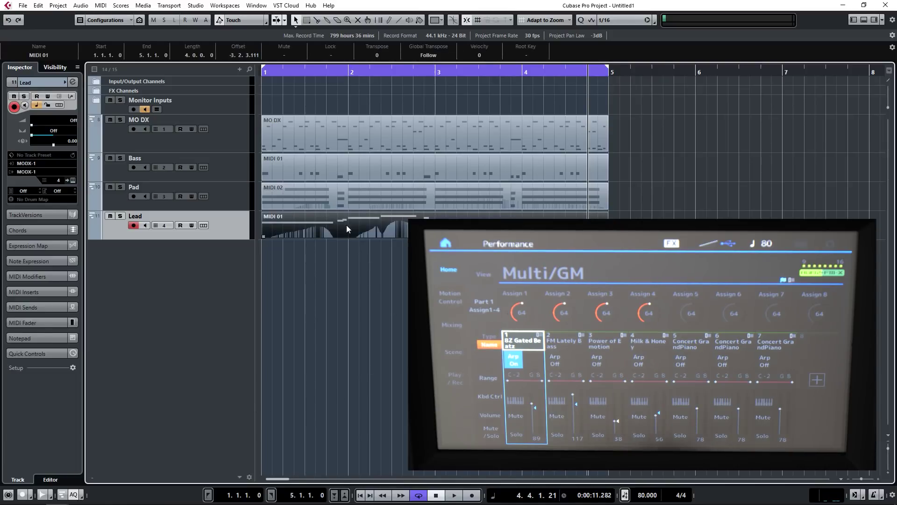
{"action": "key", "text": "Delete"}
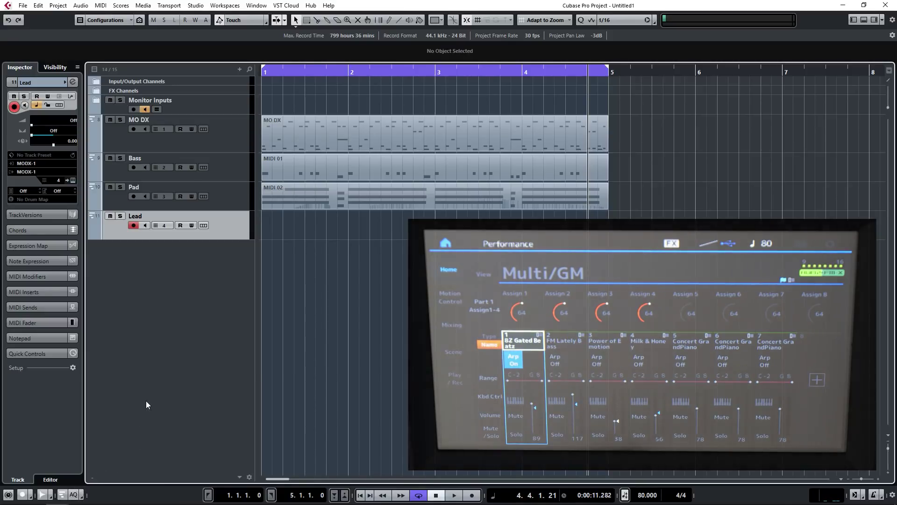
{"action": "key", "text": "Home"}
{"action": "key", "text": "KP_Multiply"}
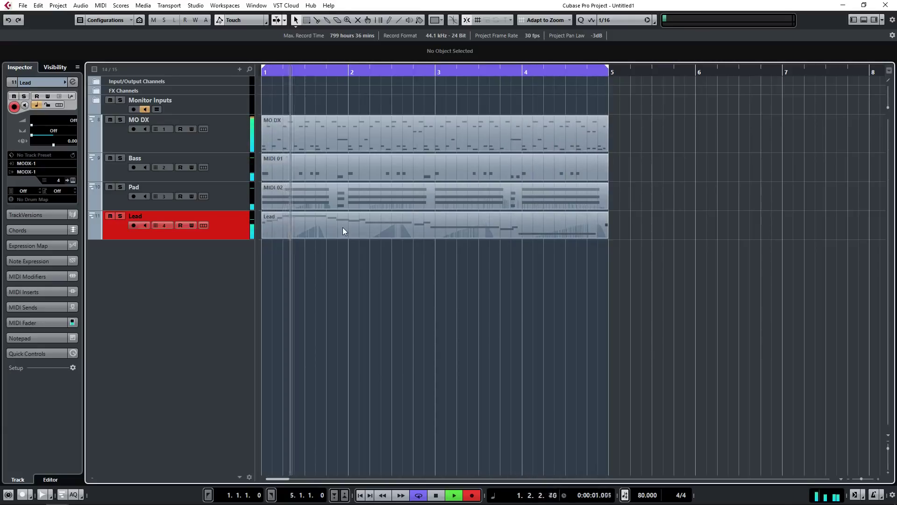
{"action": "key", "text": "space"}
{"action": "key", "text": "space"}
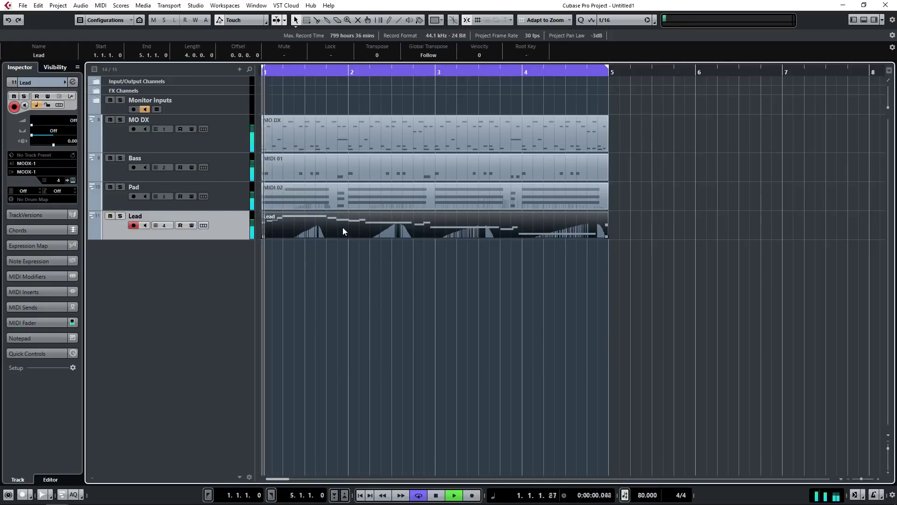
{"action": "key", "text": "space"}
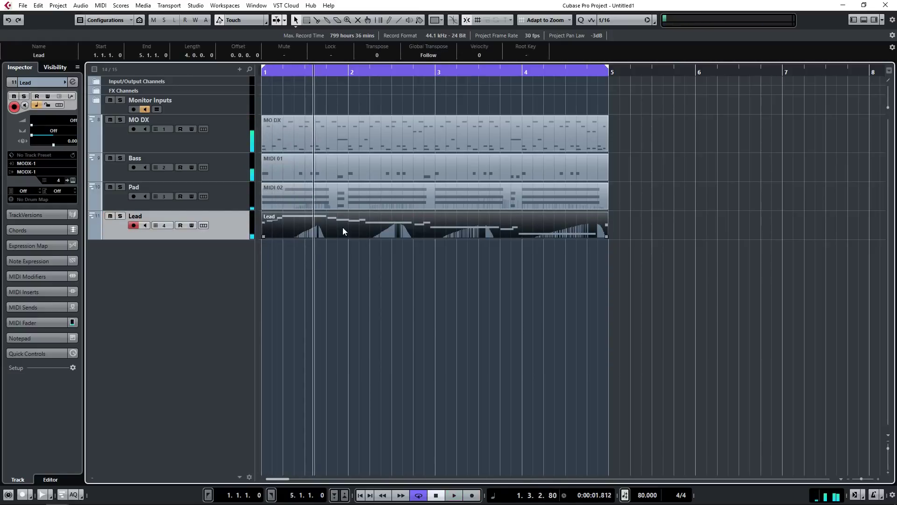
In the Key Editor, lengthen the opening Lead notes and stretch the first D4 to 0.0.1.20
{"action": "double_click", "coordinate": [294, 223]}
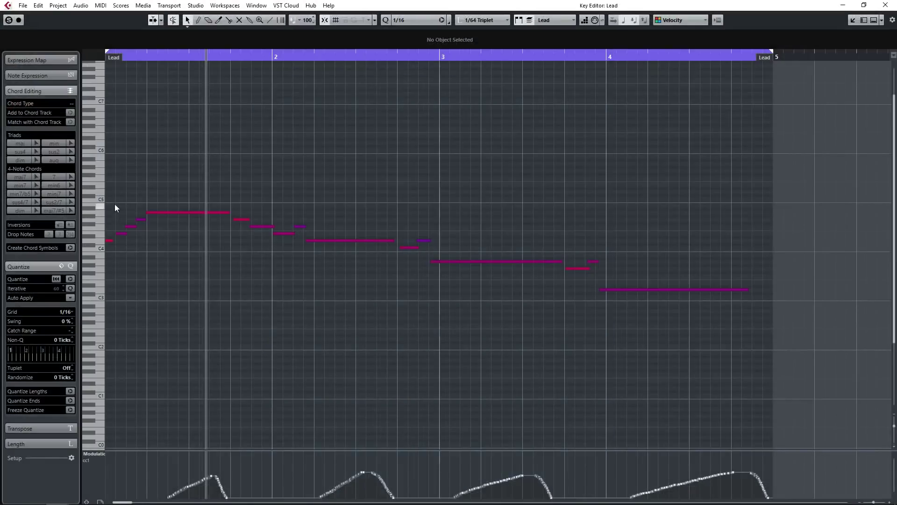
{"action": "left_click_drag", "start_coordinate": [107, 209], "coordinate": [142, 263]}
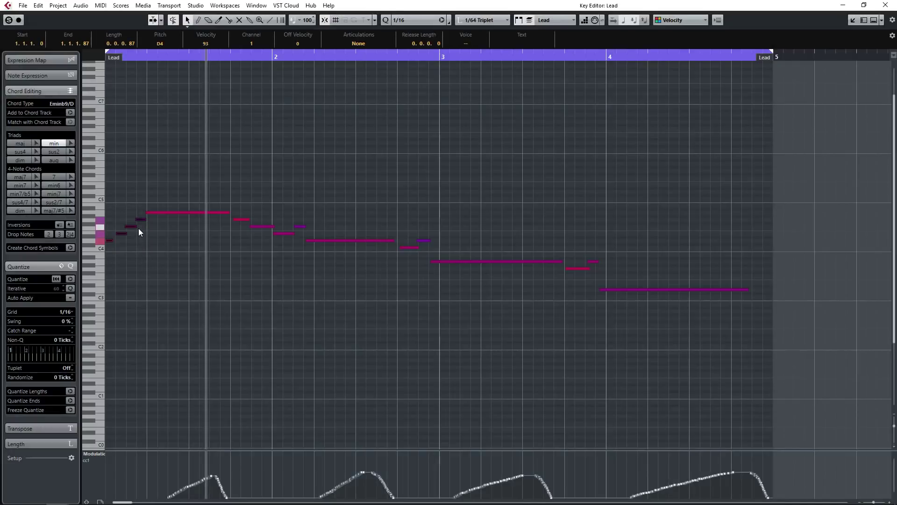
{"action": "left_click_drag", "start_coordinate": [136, 228], "coordinate": [137, 228]}
{"action": "key", "text": "space"}
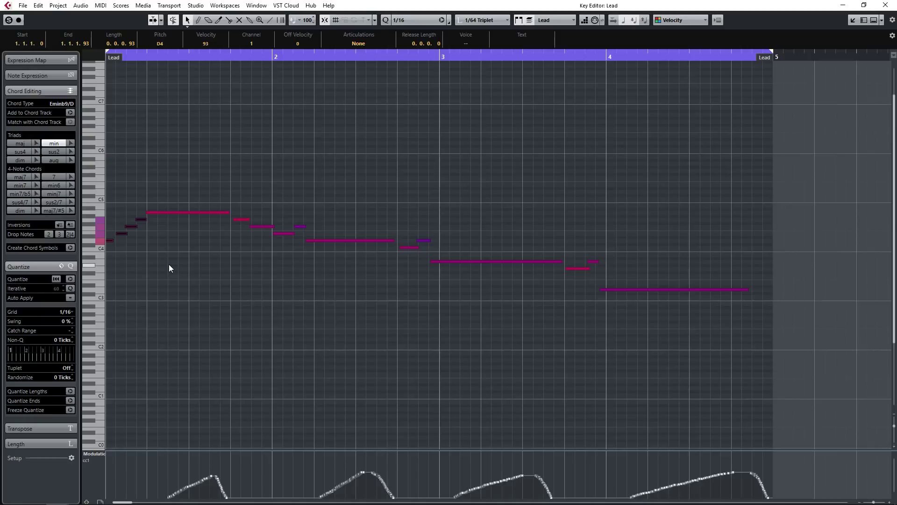
{"action": "left_click", "coordinate": [167, 271]}
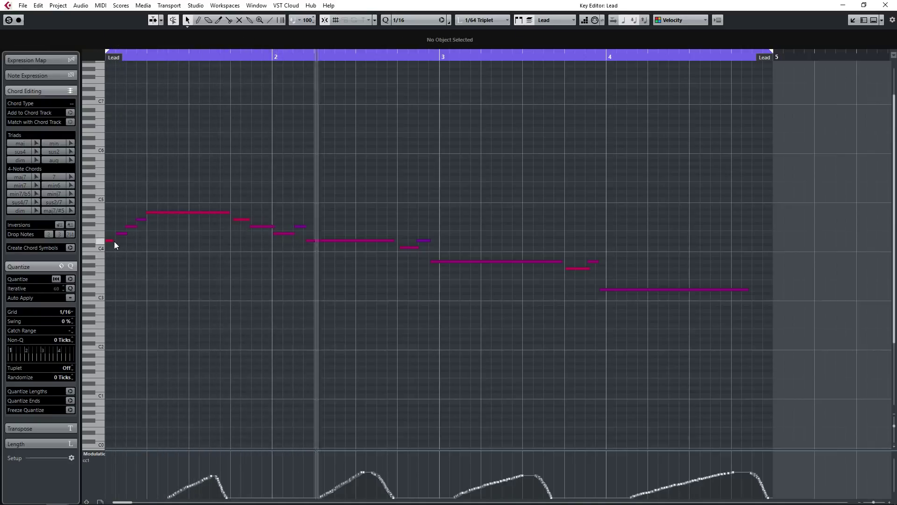
{"action": "left_click_drag", "start_coordinate": [113, 242], "coordinate": [114, 242]}
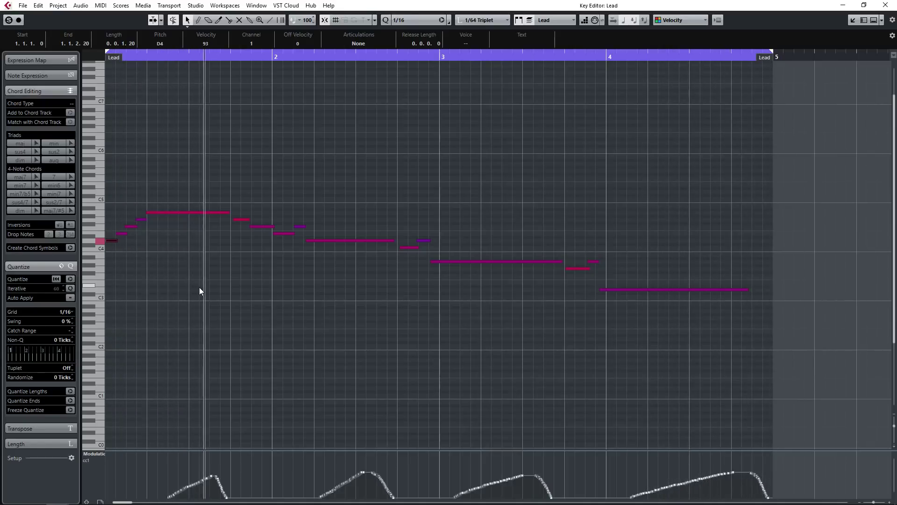
Stop playback and return the playhead to the project start
{"action": "key", "text": "space"}
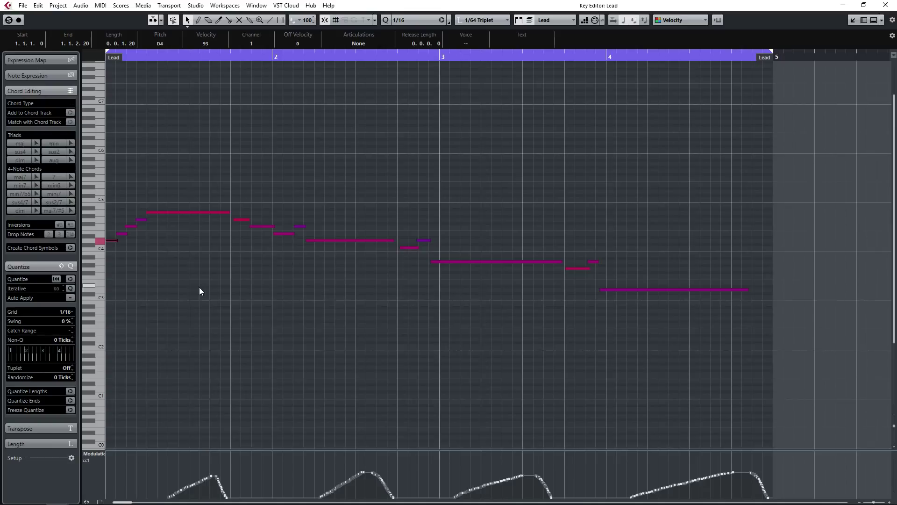